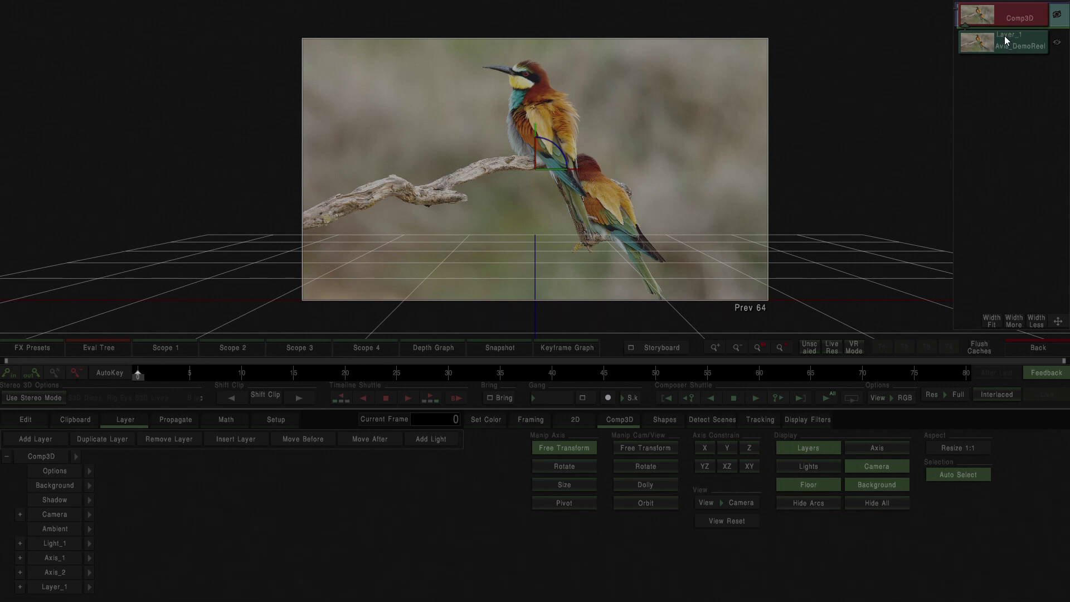
Select Layer_1 and expand its position, rotation, size and pivot parameters
{"action": "left_click", "coordinate": [63, 587]}
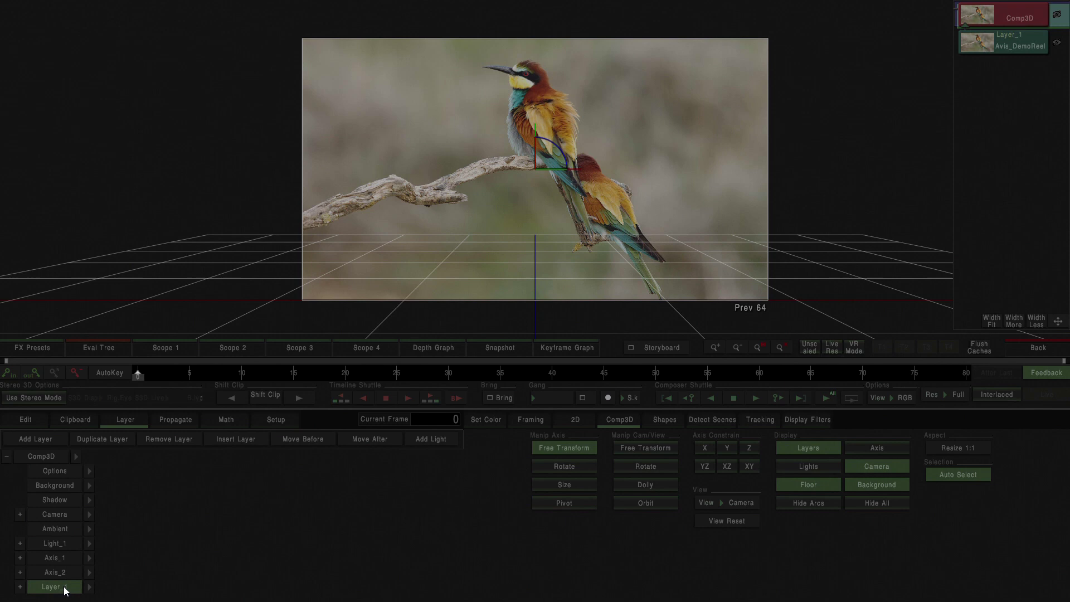
{"action": "left_click", "coordinate": [89, 589]}
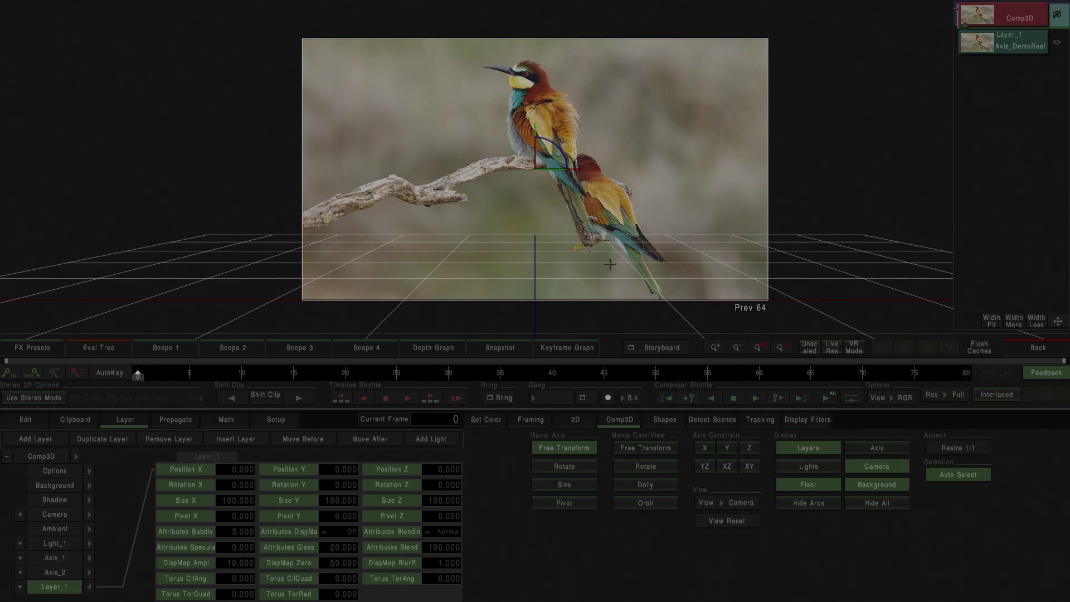
Move the bee-eater layer to X -46.799, Y 21.272 and scale it to 64.681
{"action": "left_click_drag", "start_coordinate": [548, 223], "coordinate": [591, 260]}
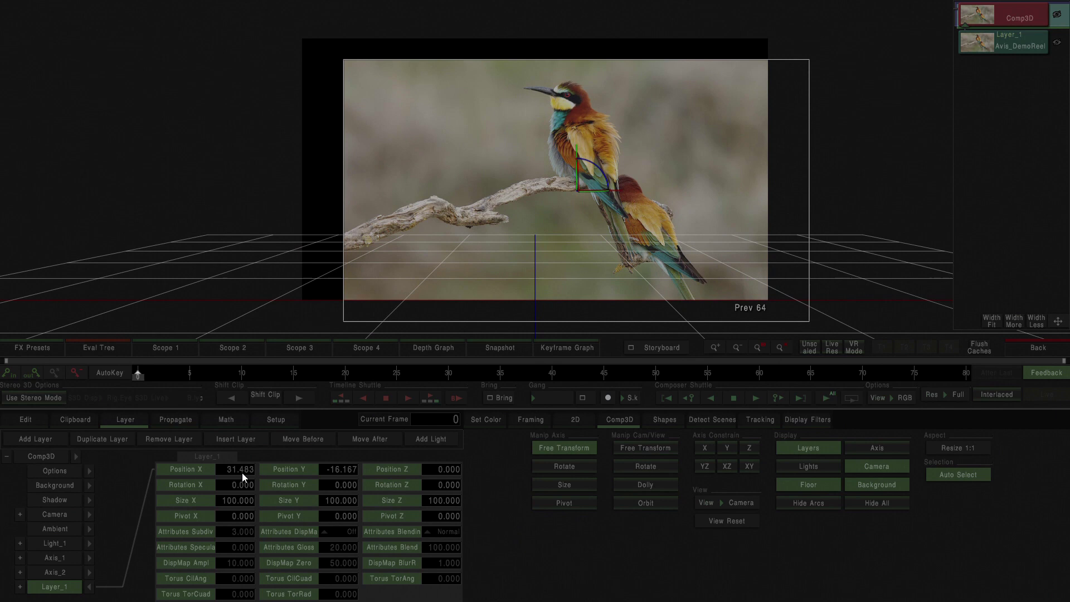
{"action": "left_click_drag", "start_coordinate": [542, 226], "coordinate": [442, 179]}
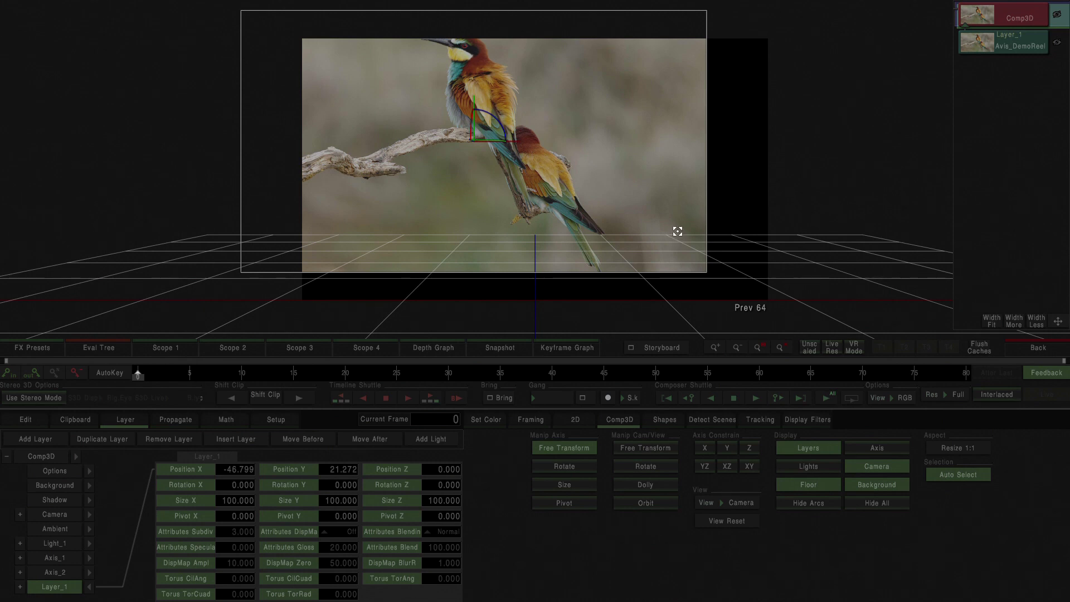
{"action": "left_click_drag", "start_coordinate": [664, 220], "coordinate": [616, 150]}
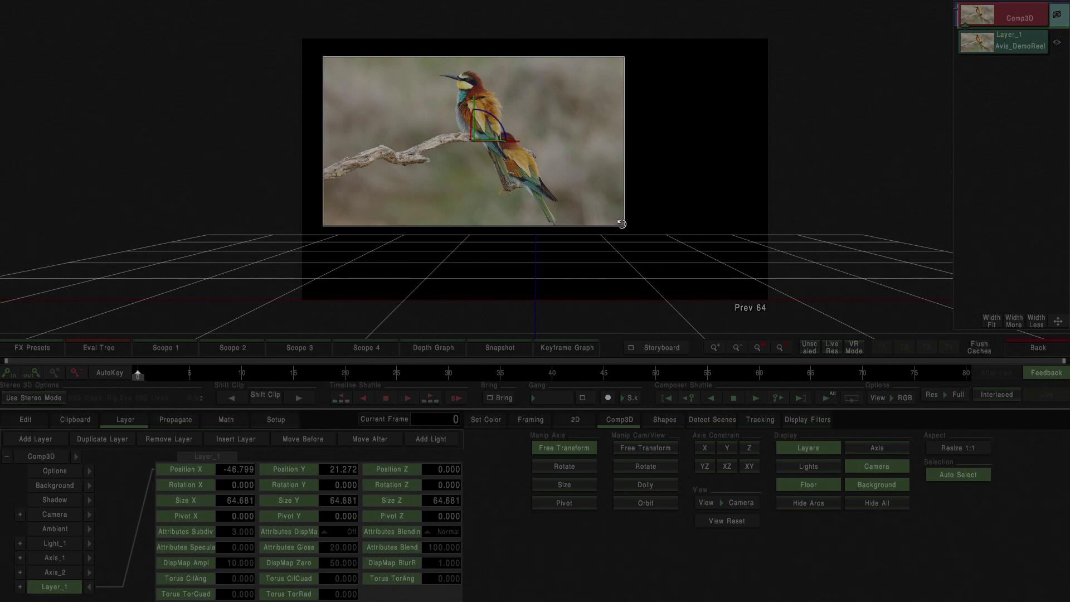
Rotate the bee-eater layer to X 16.373, Y 43.041, Z 336.709 using the XZ axis constraint
{"action": "left_click_drag", "start_coordinate": [625, 224], "coordinate": [650, 219]}
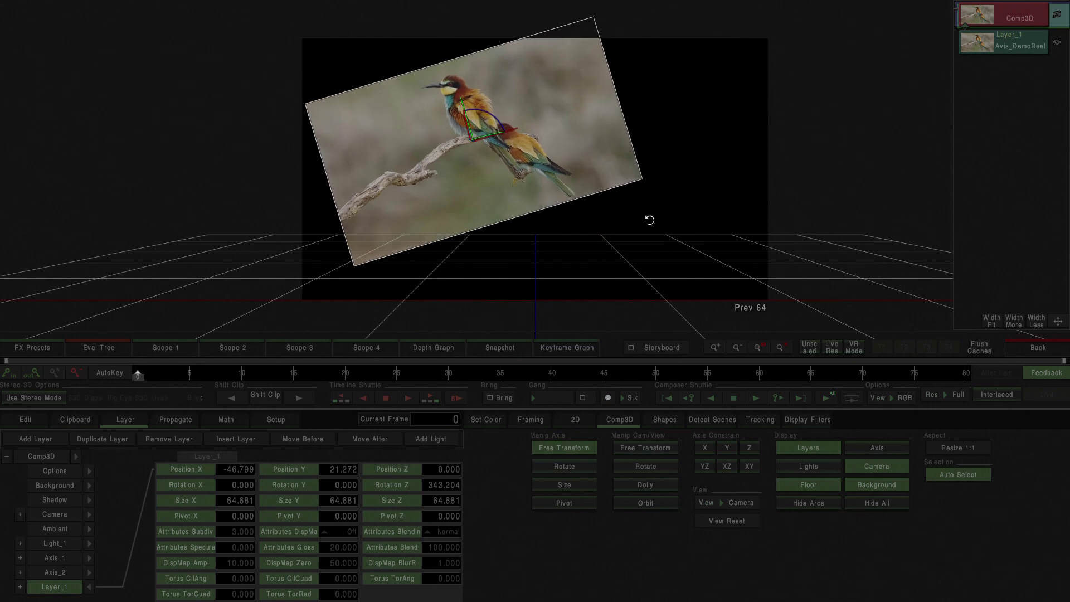
{"action": "left_click", "coordinate": [727, 467]}
{"action": "left_click_drag", "start_coordinate": [628, 131], "coordinate": [647, 102]}
{"action": "left_click_drag", "start_coordinate": [437, 191], "coordinate": [474, 181]}
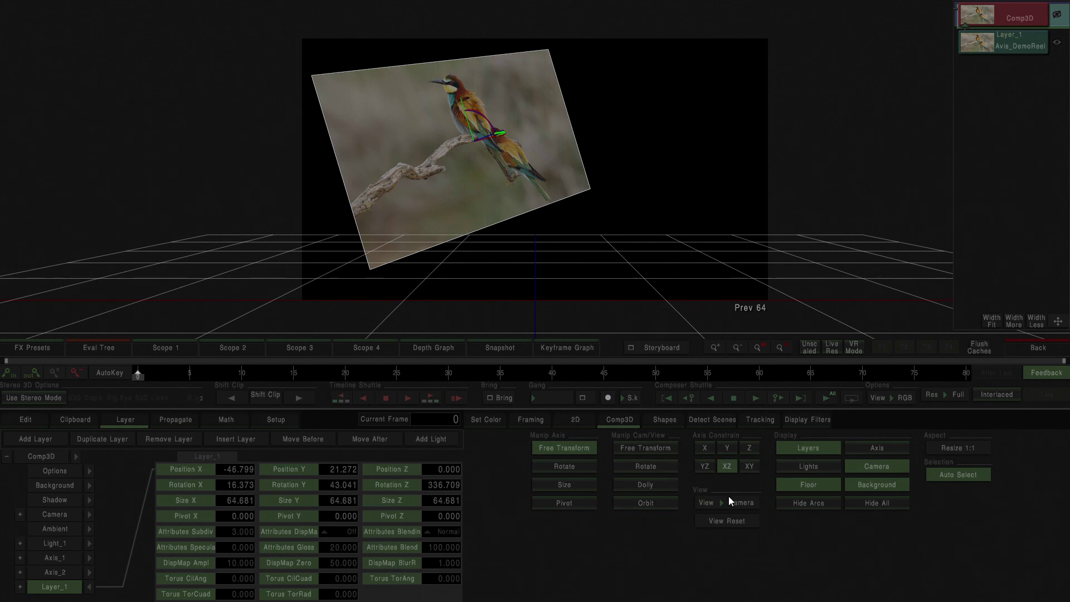
Turn off the XZ constraint and reset Layer_1's X, Y and Z rotations to 0
{"action": "left_click", "coordinate": [727, 467]}
{"action": "left_click", "coordinate": [196, 484]}
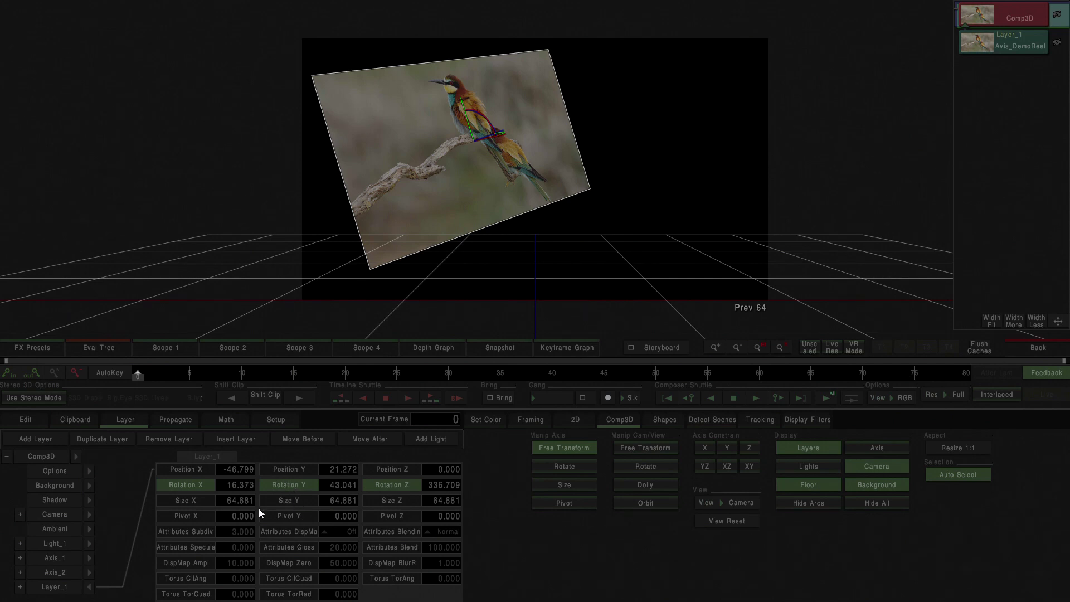
{"action": "key", "text": "Delete"}
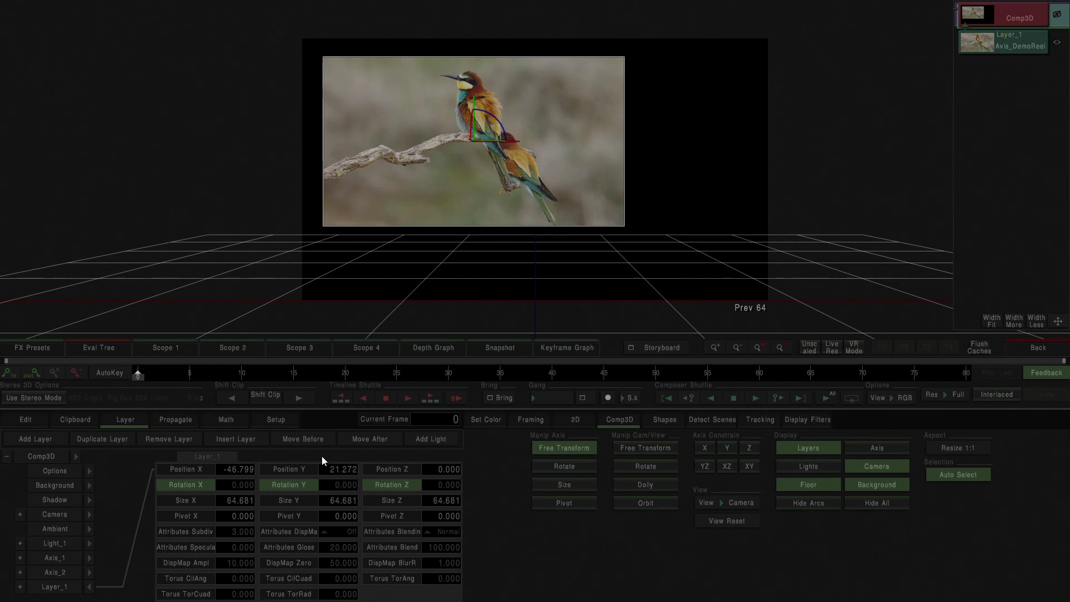
Back on the timeline, move the left Avis_DemoReel clip below the Comp3D, aligned to its start
{"action": "left_click", "coordinate": [1026, 348]}
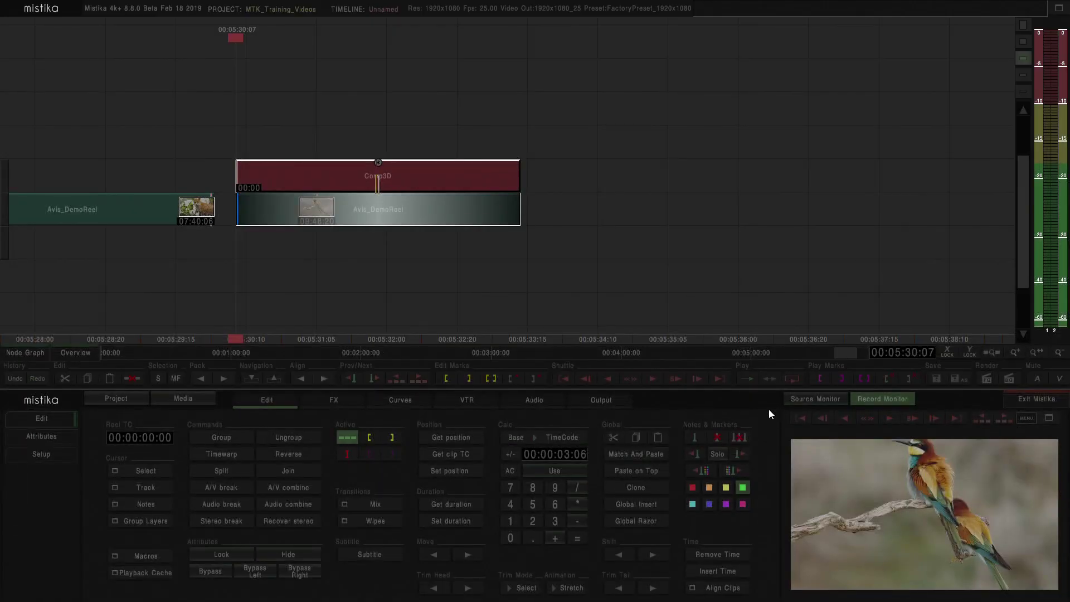
{"action": "left_click", "coordinate": [318, 84]}
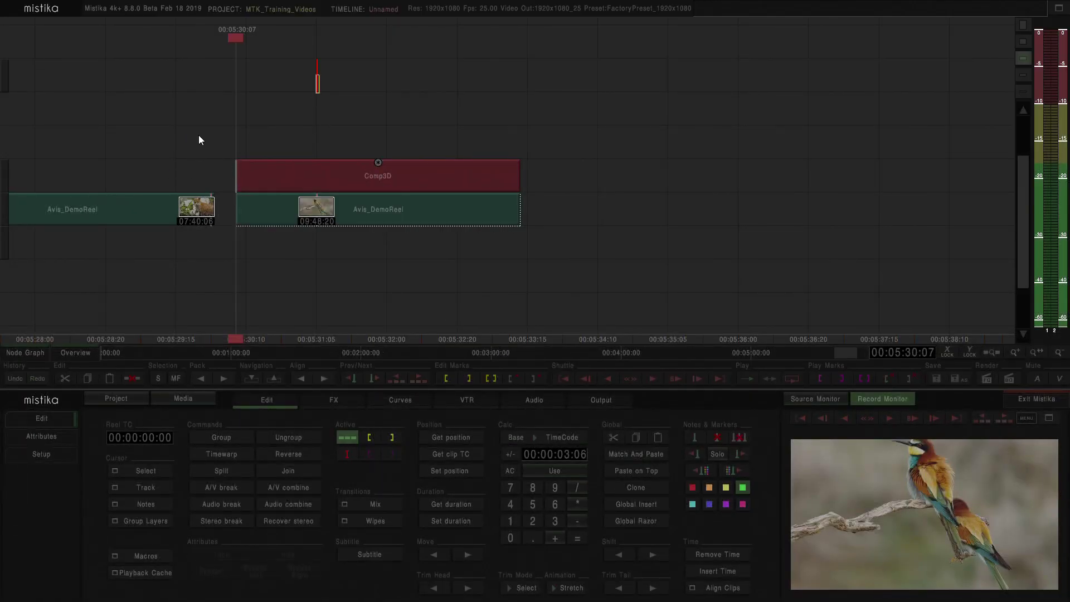
{"action": "left_click", "coordinate": [118, 213]}
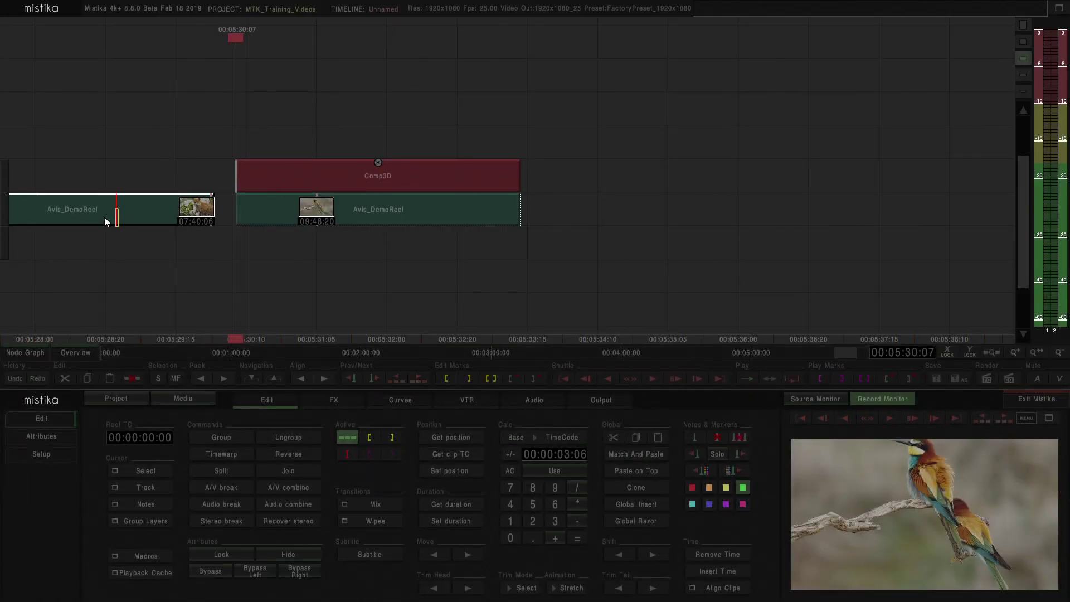
{"action": "left_click_drag", "start_coordinate": [99, 206], "coordinate": [413, 239]}
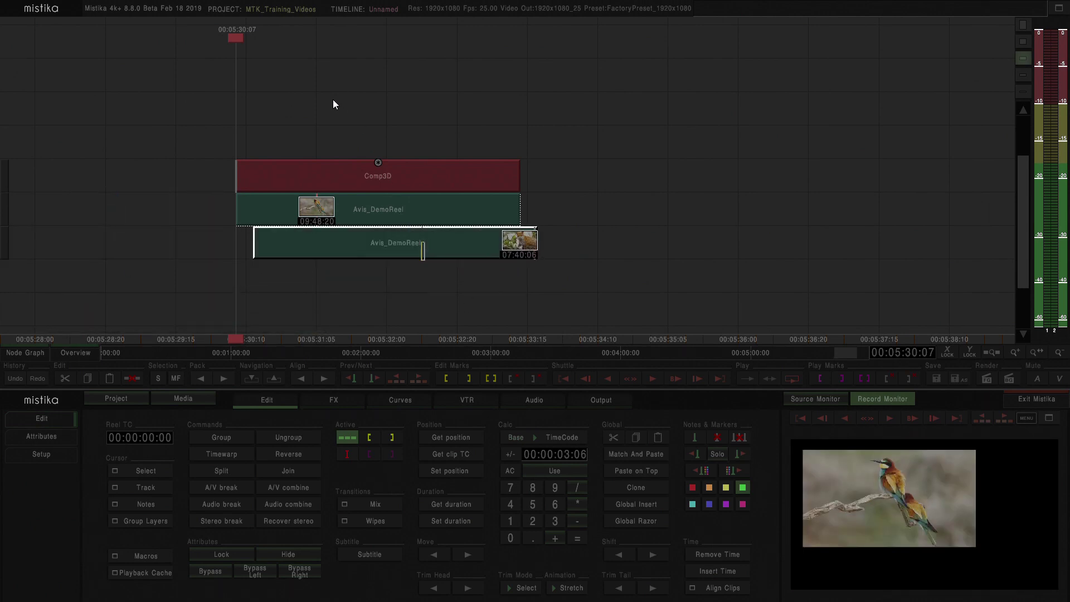
{"action": "left_click_drag", "start_coordinate": [177, 104], "coordinate": [391, 299]}
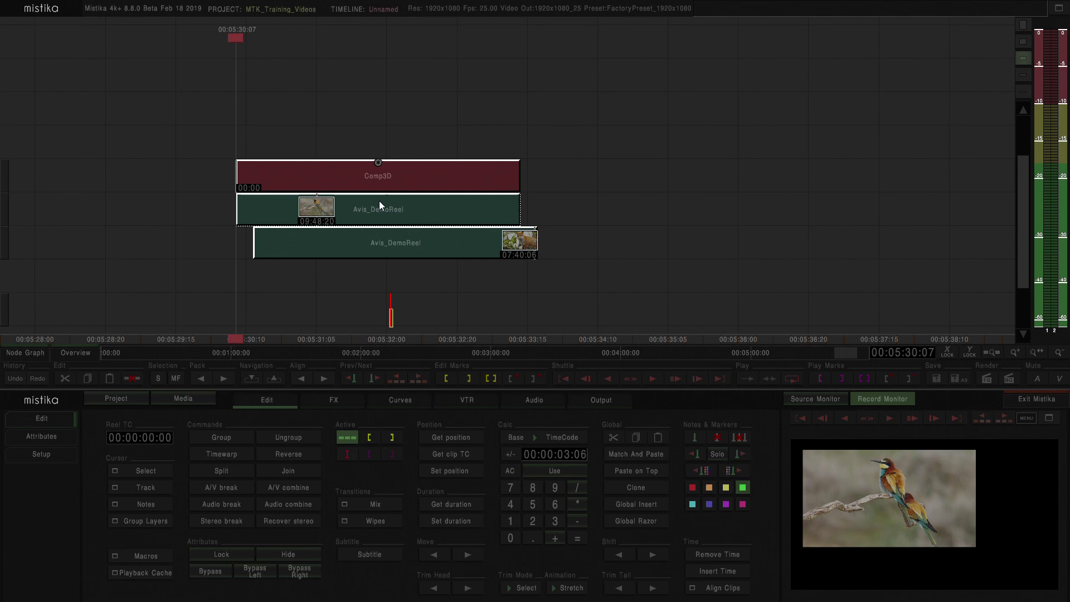
{"action": "left_click", "coordinate": [301, 378]}
Select the Comp3D clip together with its input clip
{"action": "left_click", "coordinate": [363, 116]}
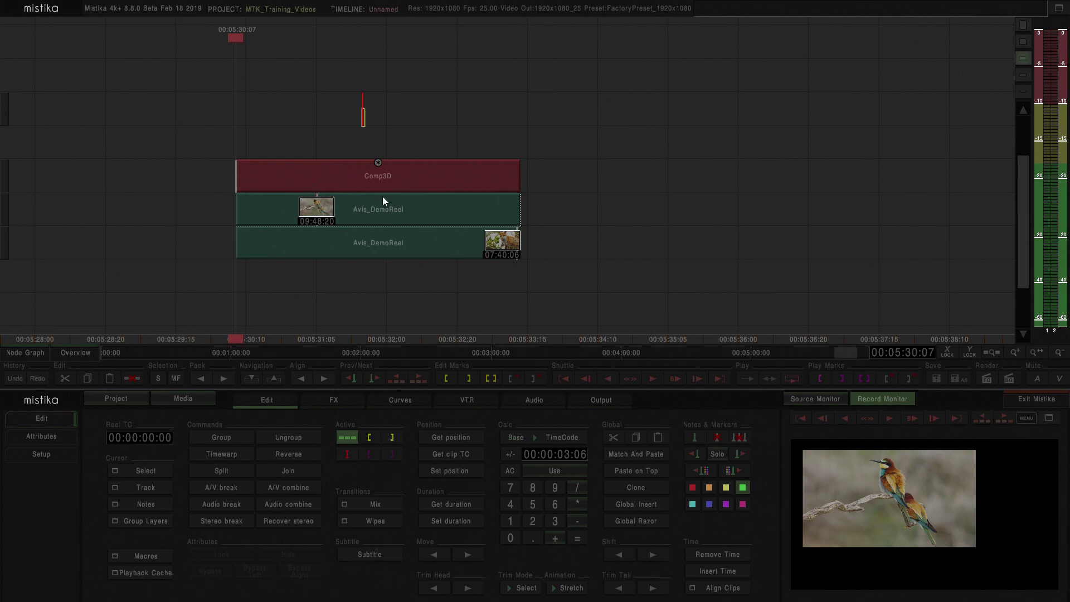
{"action": "left_click", "coordinate": [357, 210]}
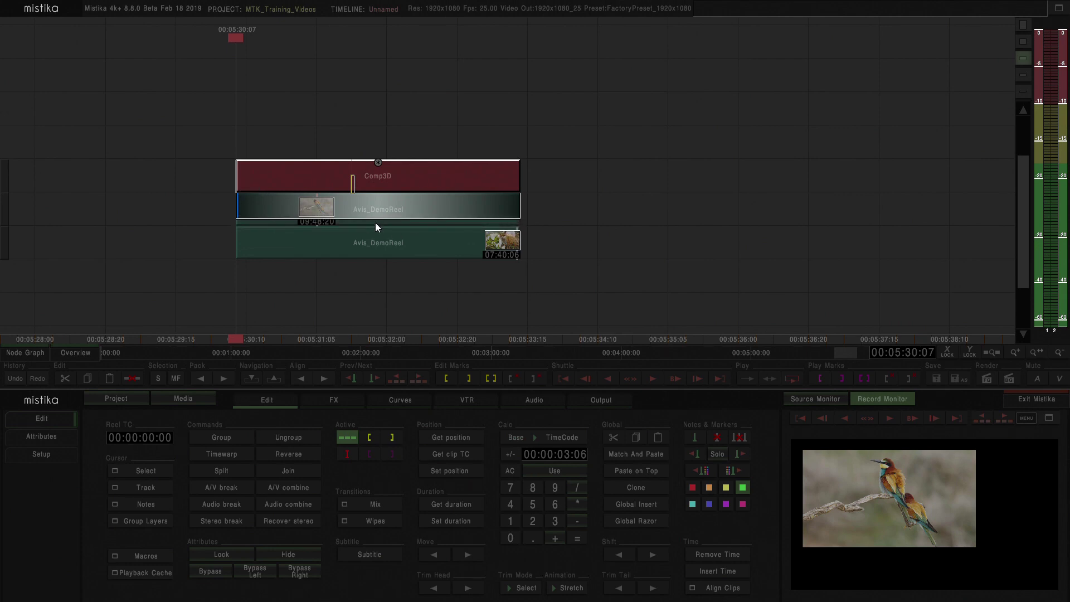
{"action": "left_click", "coordinate": [377, 224]}
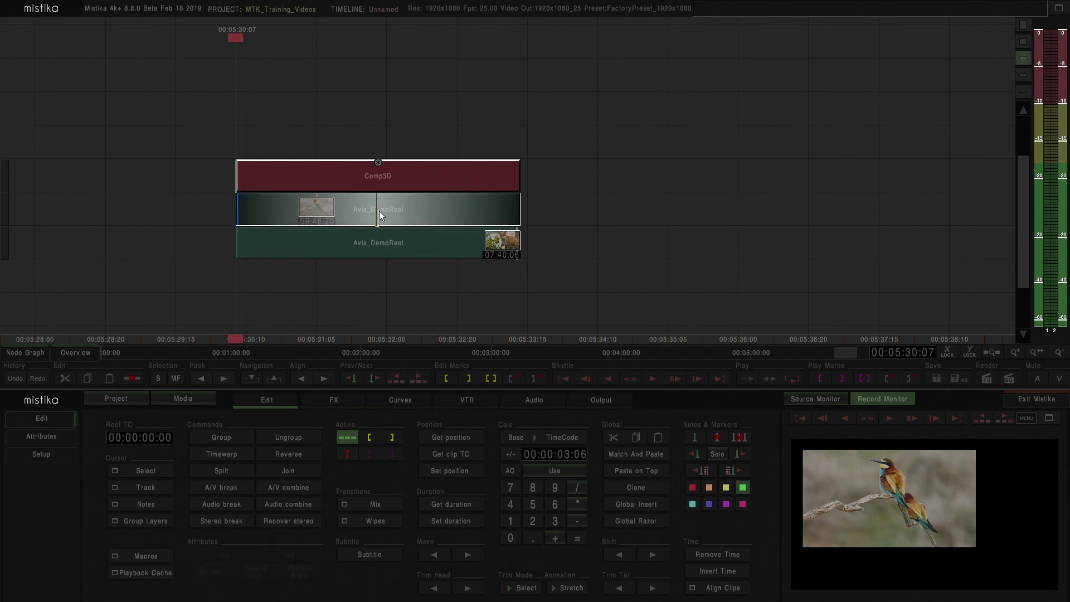
{"action": "left_click", "coordinate": [367, 176]}
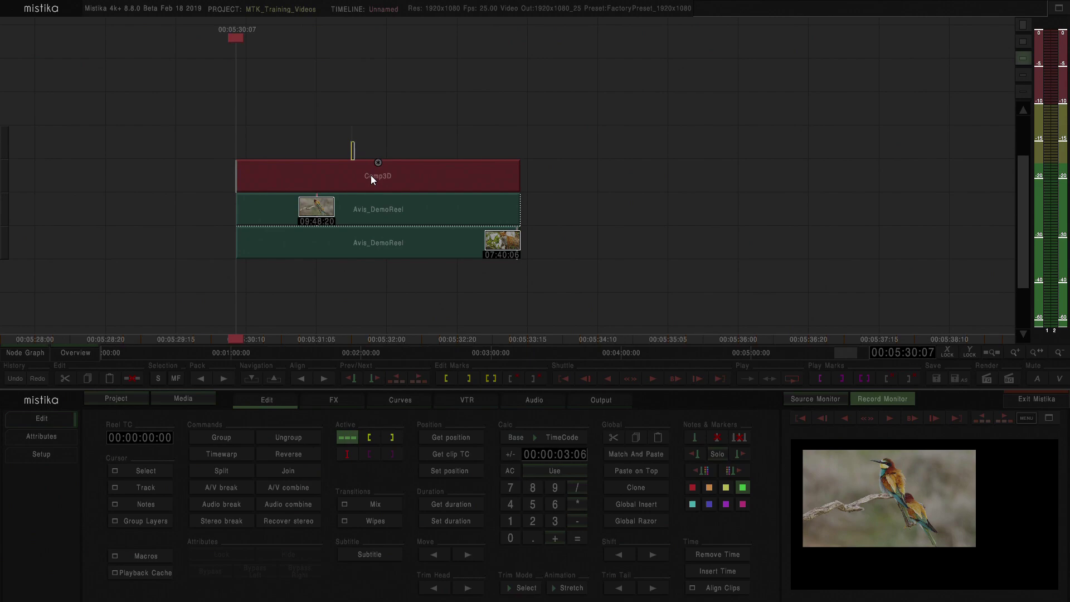
{"action": "left_click", "coordinate": [371, 177]}
Open the Comp3D composer and widen the node stack with Width Fit
{"action": "double_click", "coordinate": [374, 178]}
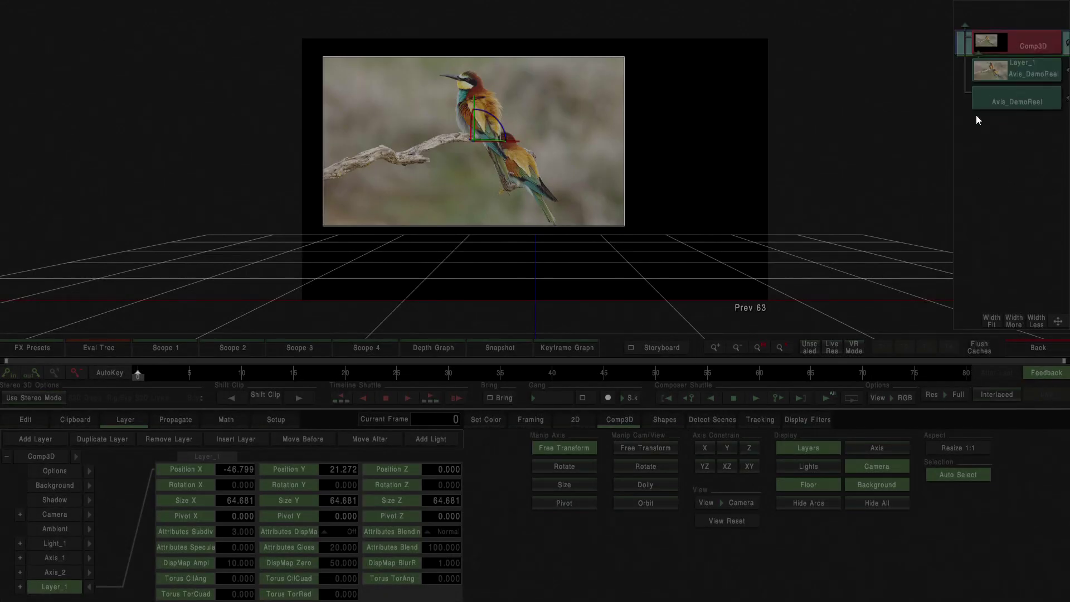
{"action": "left_click", "coordinate": [991, 320]}
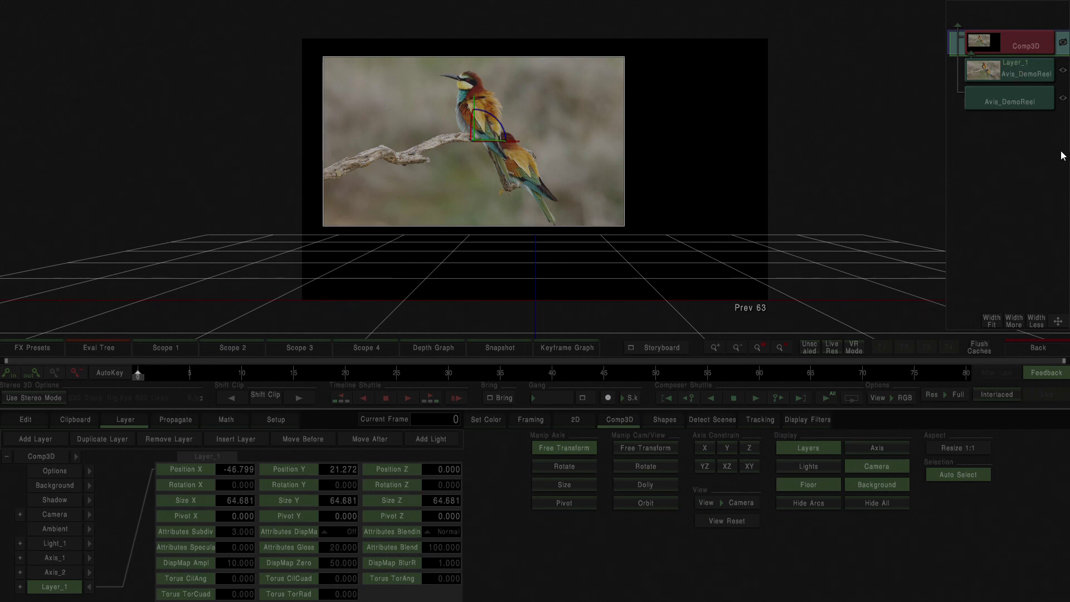
Return to the timeline and select both the bee-eater and fox clips under Comp3D
{"action": "left_click", "coordinate": [1025, 347]}
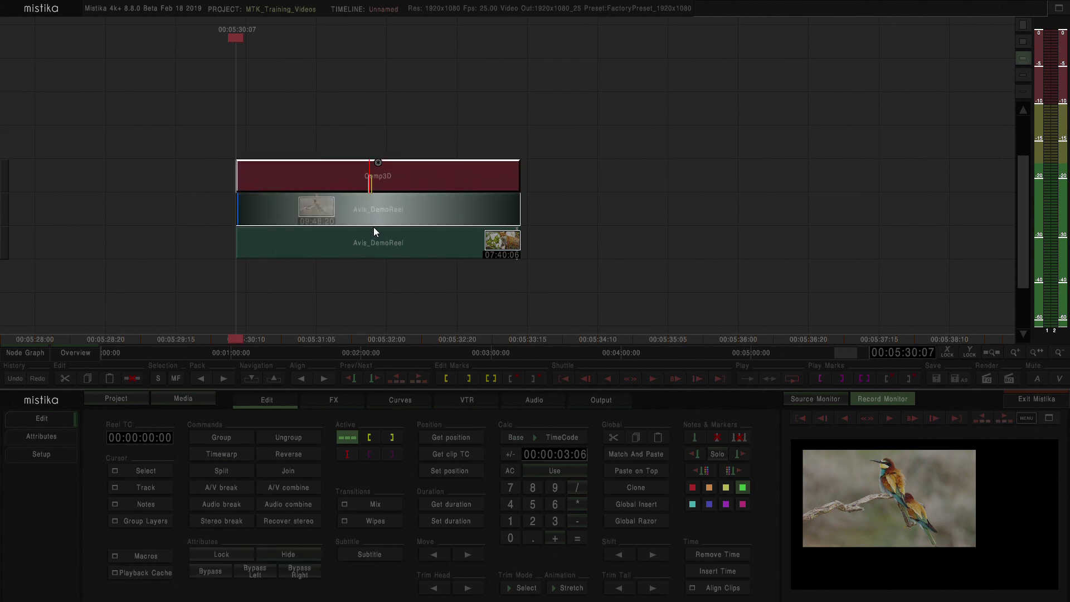
{"action": "left_click_drag", "start_coordinate": [373, 228], "coordinate": [381, 262]}
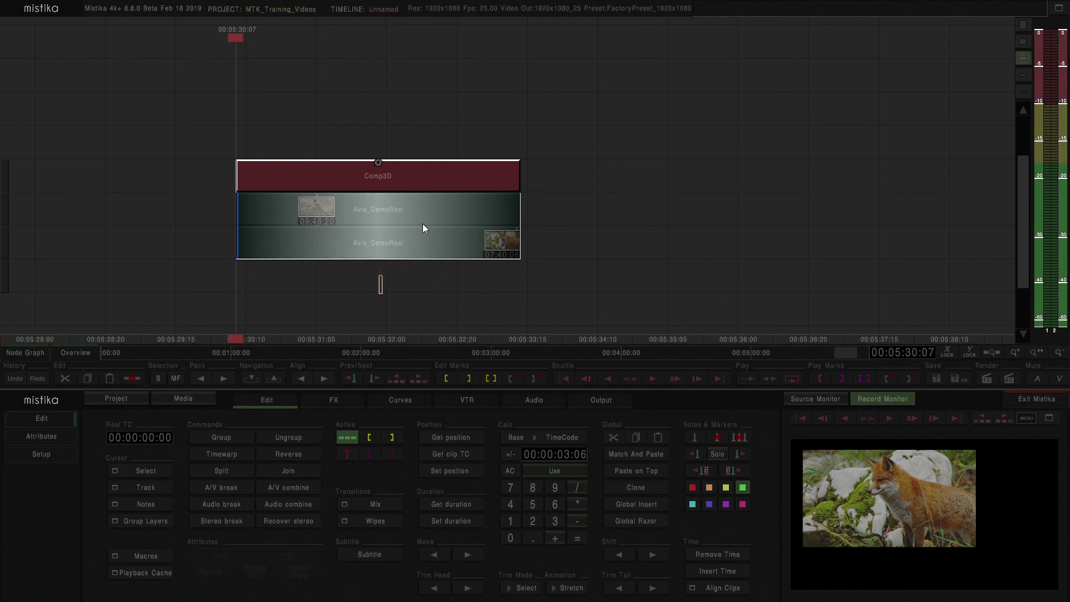
Reopen Comp3D, add Layer_2 for the fox clip and show its transform parameters
{"action": "double_click", "coordinate": [373, 178]}
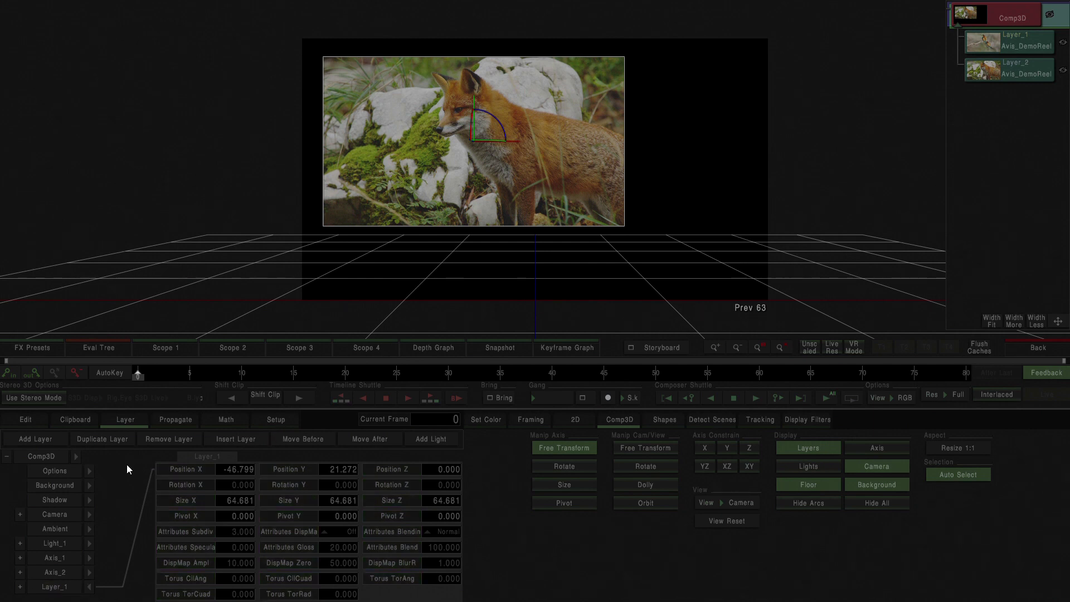
{"action": "left_click", "coordinate": [39, 439]}
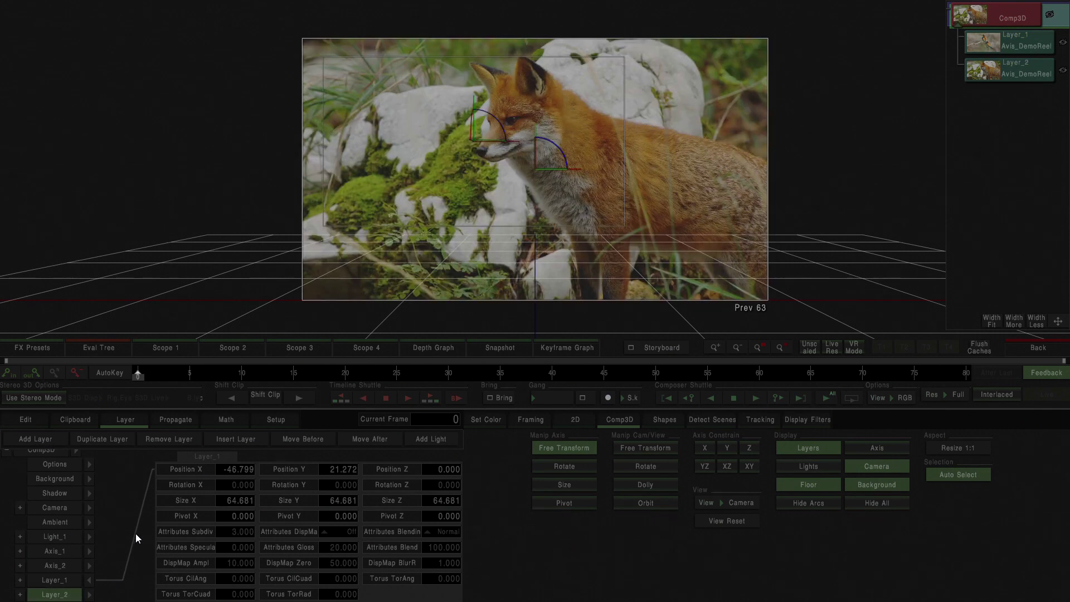
{"action": "left_click", "coordinate": [60, 582]}
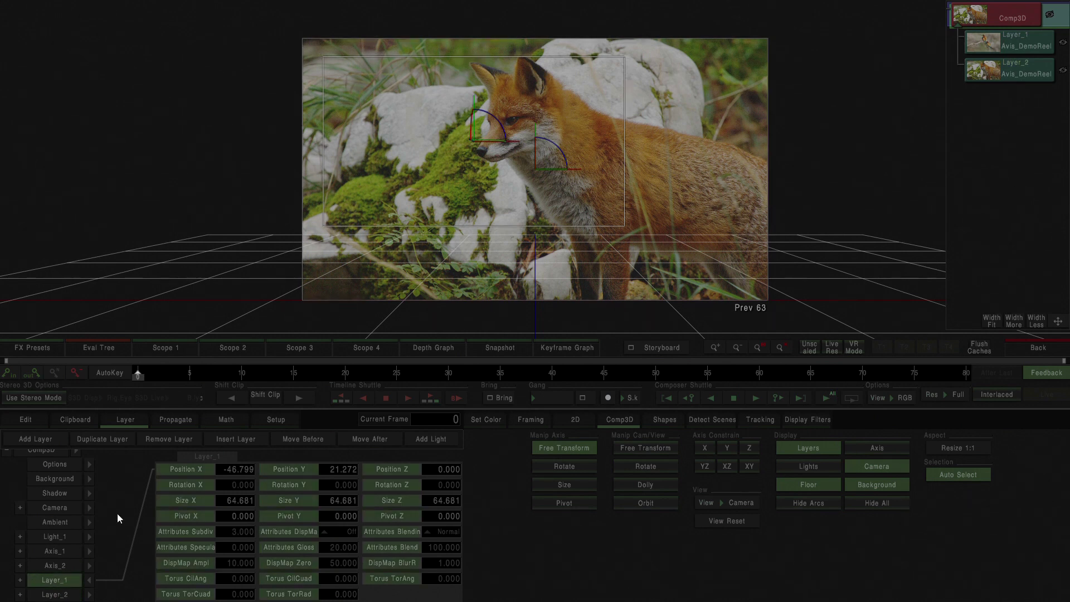
{"action": "left_click", "coordinate": [63, 596]}
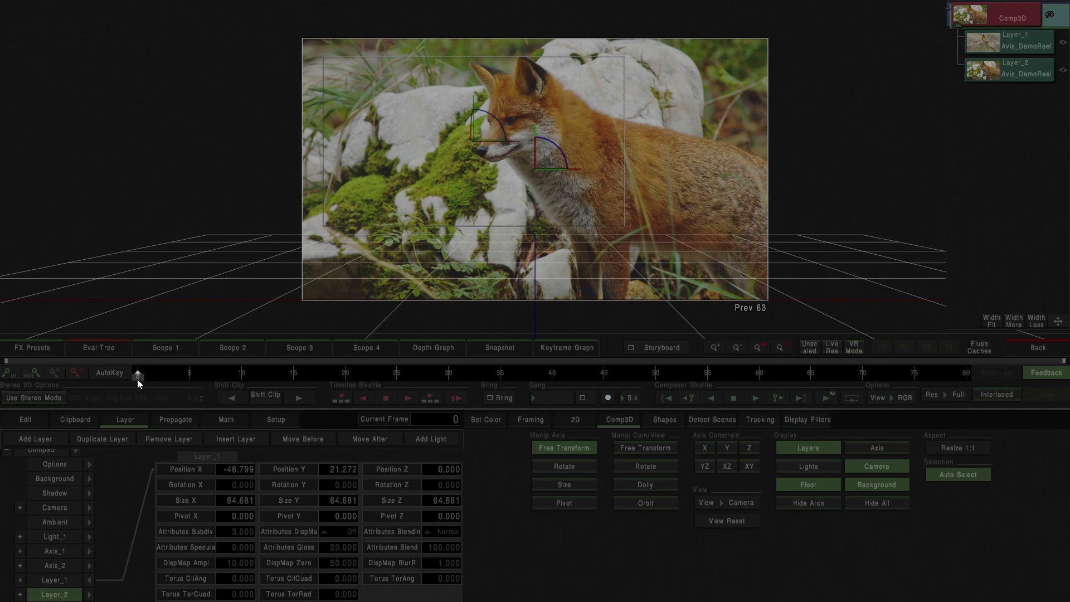
{"action": "left_click", "coordinate": [89, 594]}
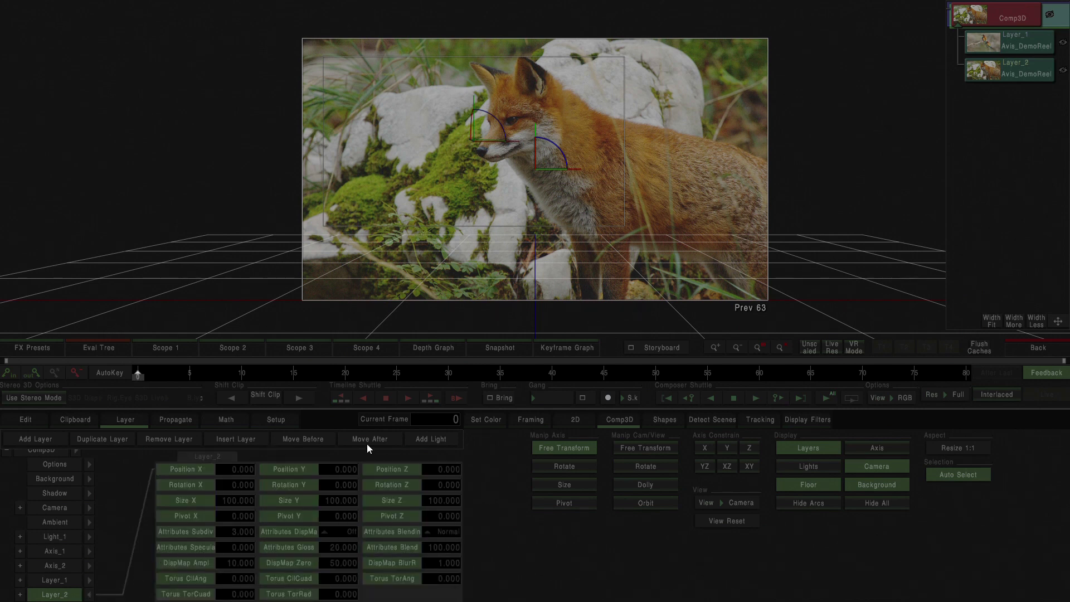
Push the fox layer back to Position Z -75 and move it to X 154.436, Y -31.483
{"action": "left_click_drag", "start_coordinate": [435, 473], "coordinate": [336, 488]}
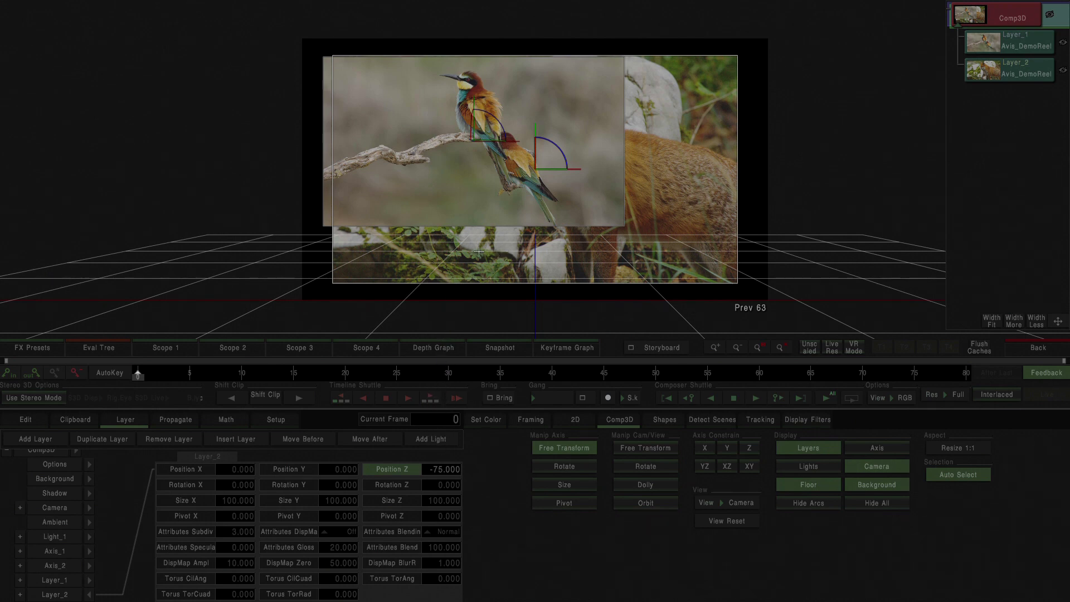
{"action": "left_click_drag", "start_coordinate": [478, 260], "coordinate": [692, 297]}
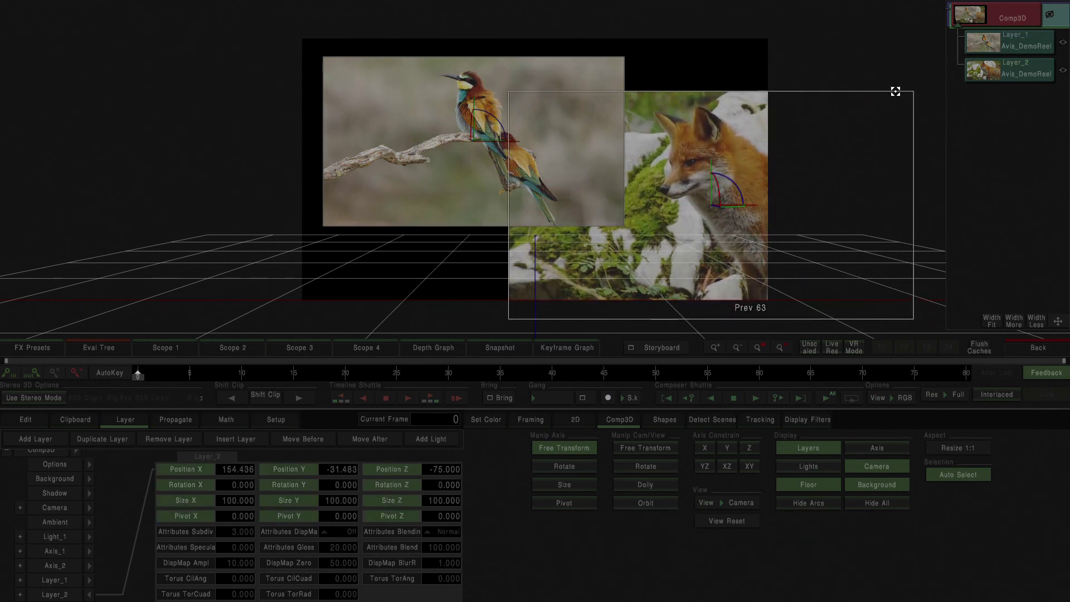
Scale the fox layer to 48.497 at X 119.975, Y -60.413, then select the bee-eater layer
{"action": "left_click_drag", "start_coordinate": [896, 91], "coordinate": [803, 168]}
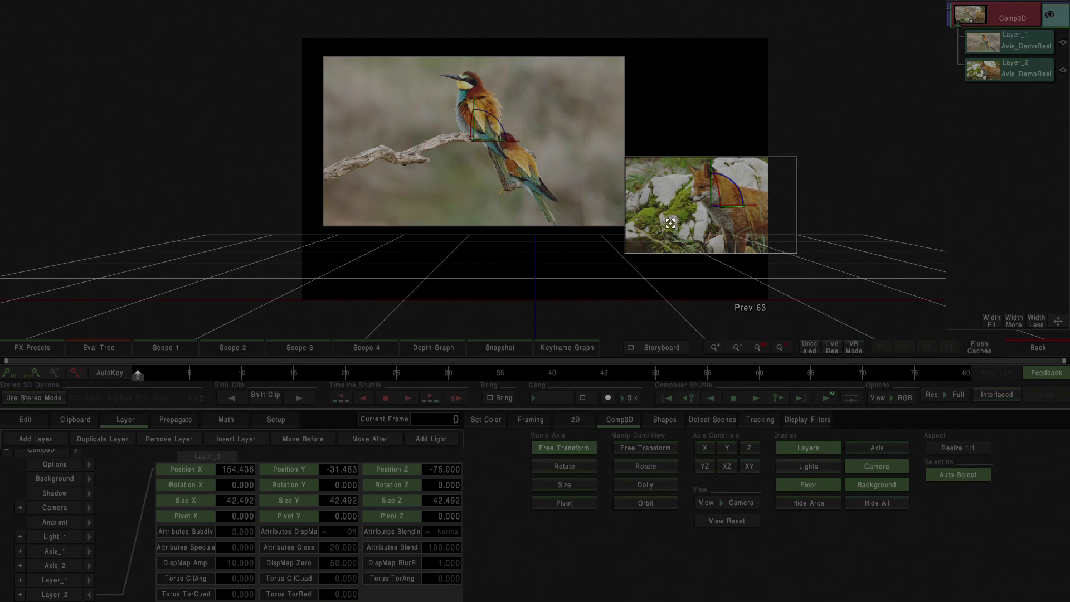
{"action": "scroll", "coordinate": [670, 223], "scroll_direction": "up", "scroll_amount": 3}
{"action": "scroll", "coordinate": [769, 192], "scroll_direction": "up", "scroll_amount": 1}
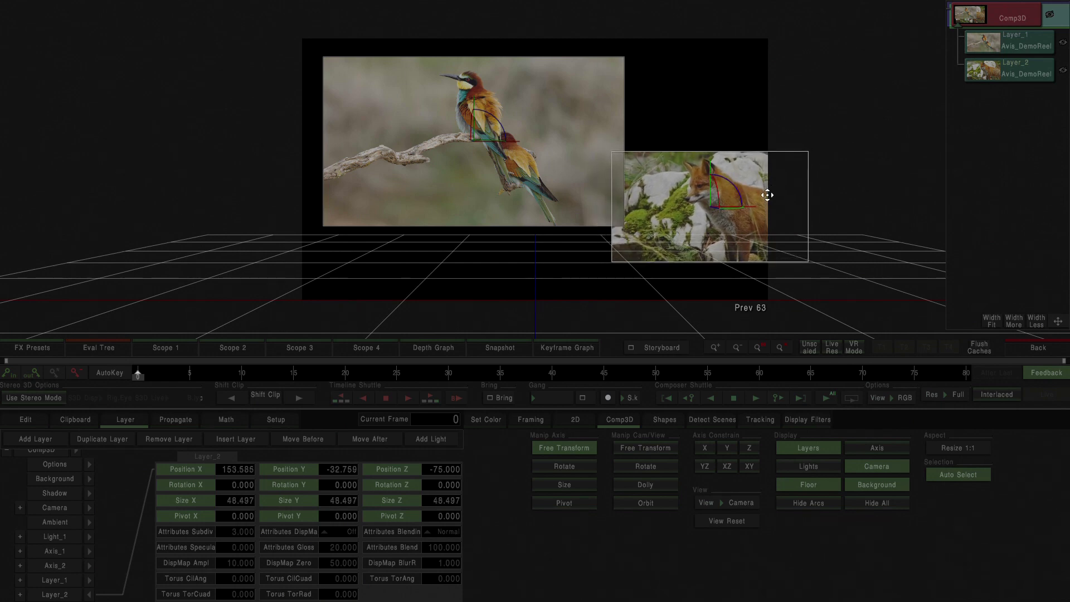
{"action": "left_click_drag", "start_coordinate": [768, 195], "coordinate": [726, 212]}
{"action": "left_click", "coordinate": [448, 122]}
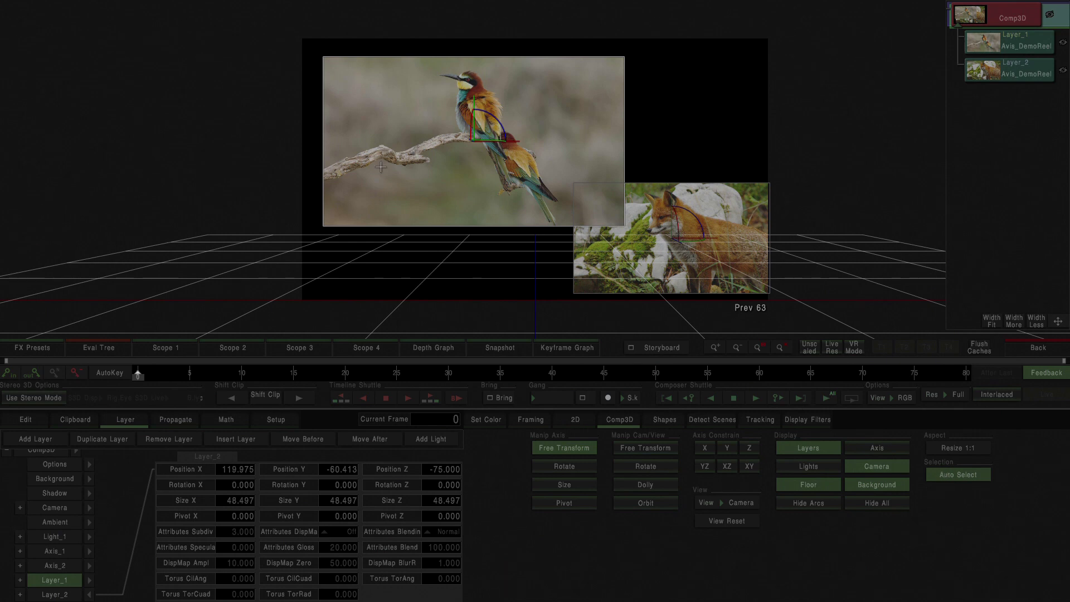
Nudge the bee-eater image up-left and shift the fox layer left to X 110.190, Y -60.838
{"action": "mouse_move", "coordinate": [404, 130]}
{"action": "left_mouse_down"}
{"action": "mouse_move", "coordinate": [384, 124]}
{"action": "mouse_move", "coordinate": [396, 124]}
{"action": "left_mouse_up"}
{"action": "left_click", "coordinate": [645, 266]}
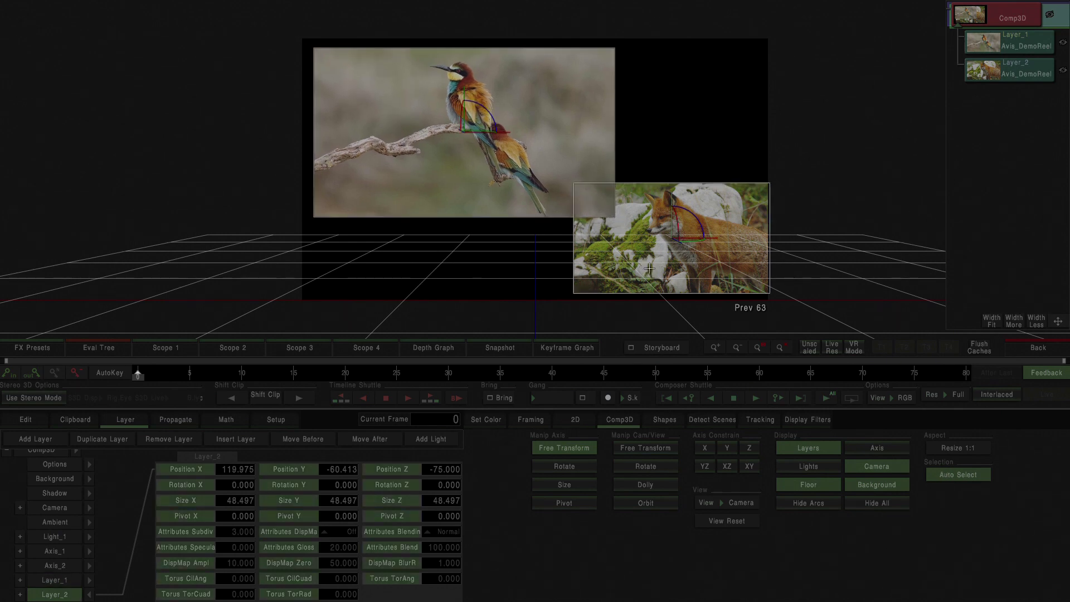
{"action": "left_click_drag", "start_coordinate": [650, 268], "coordinate": [635, 268]}
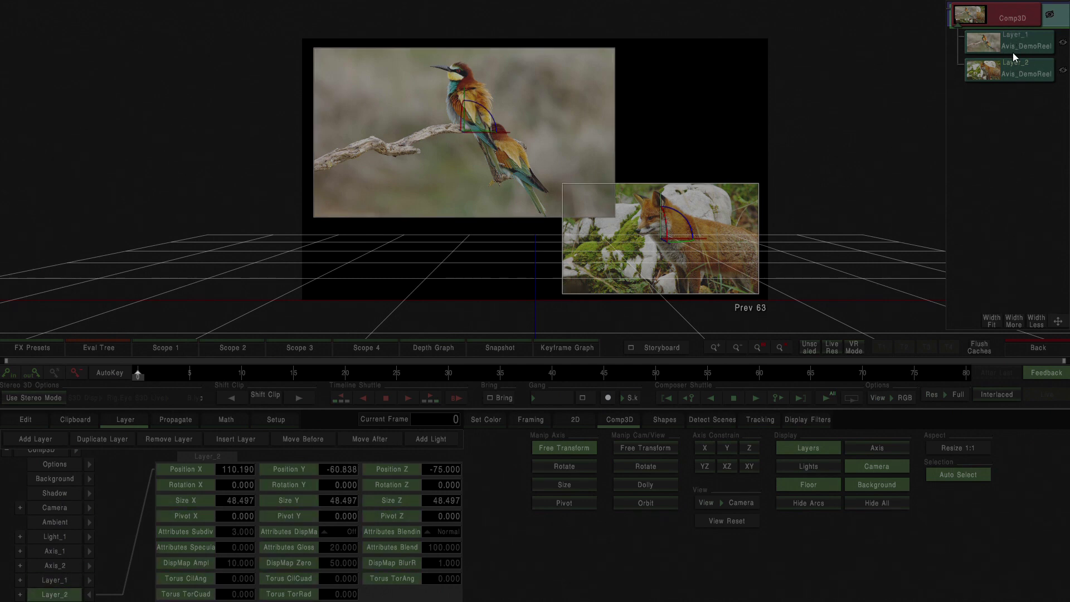
{"action": "left_click", "coordinate": [76, 583]}
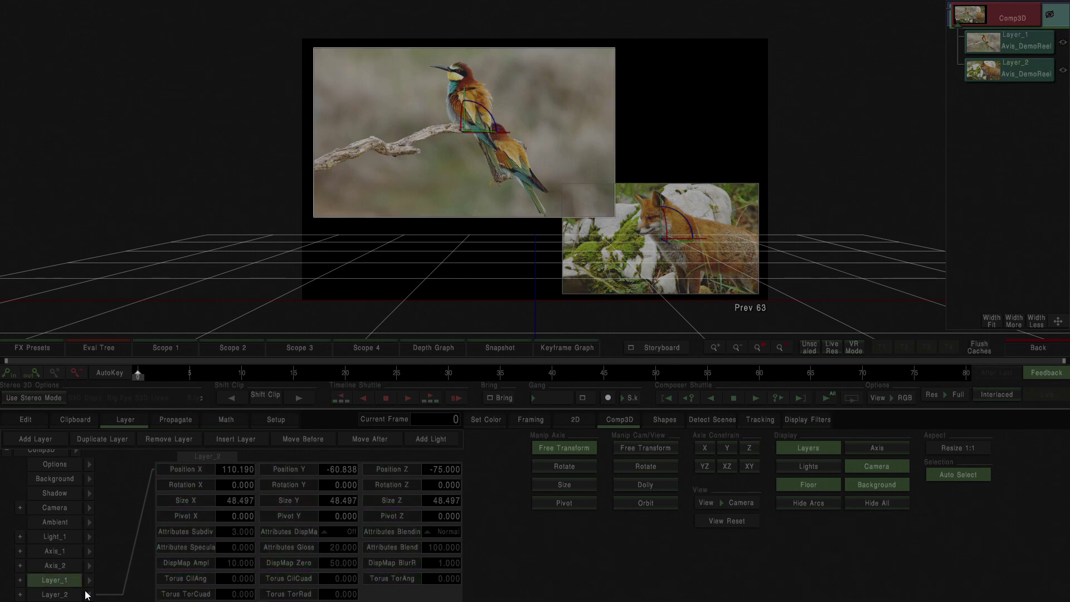